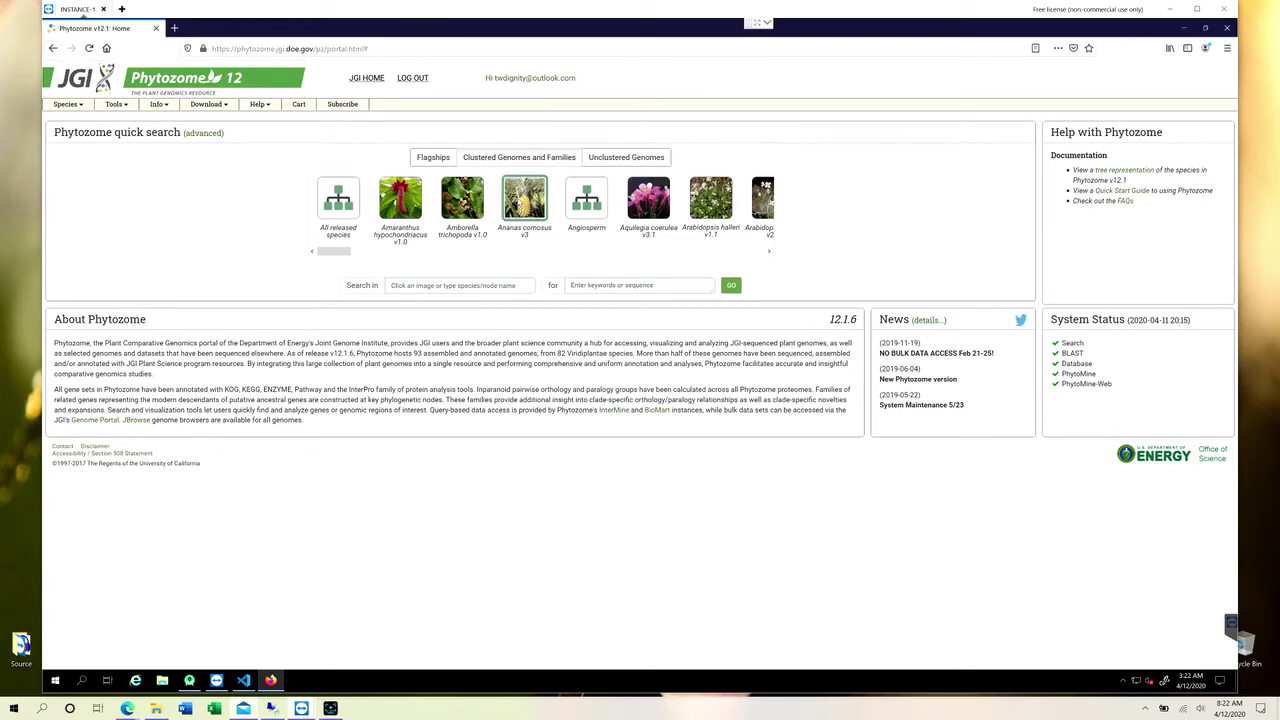
After viewing the Ananas comosus page, search 'co' and open the Coffea arabica UCDv0.5 info page
left_click(518, 202)
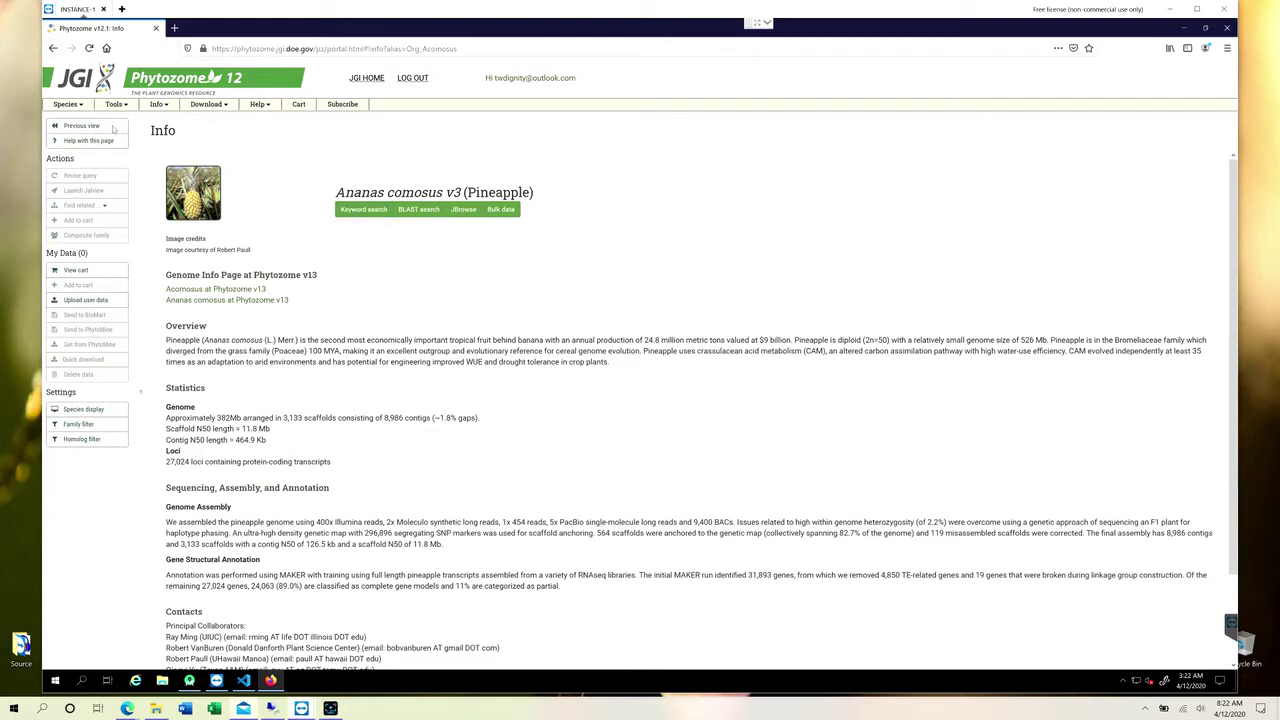
left_click(83, 87)
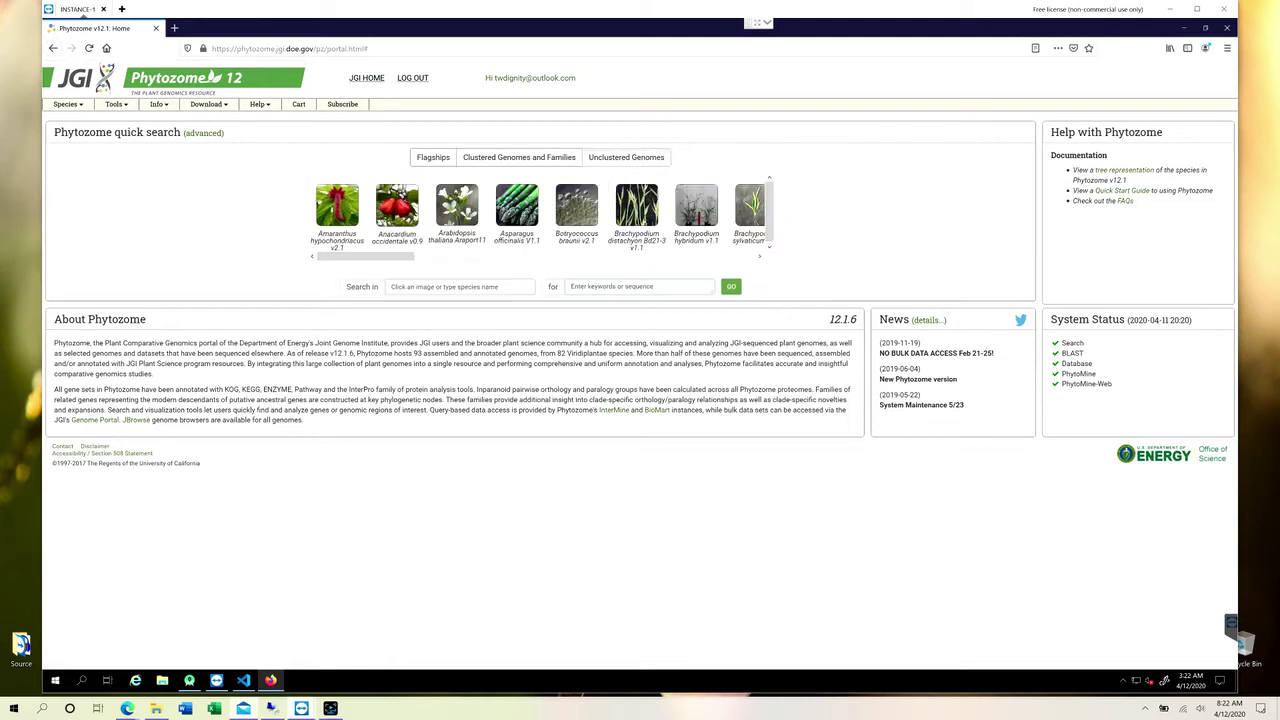
left_click(448, 288)
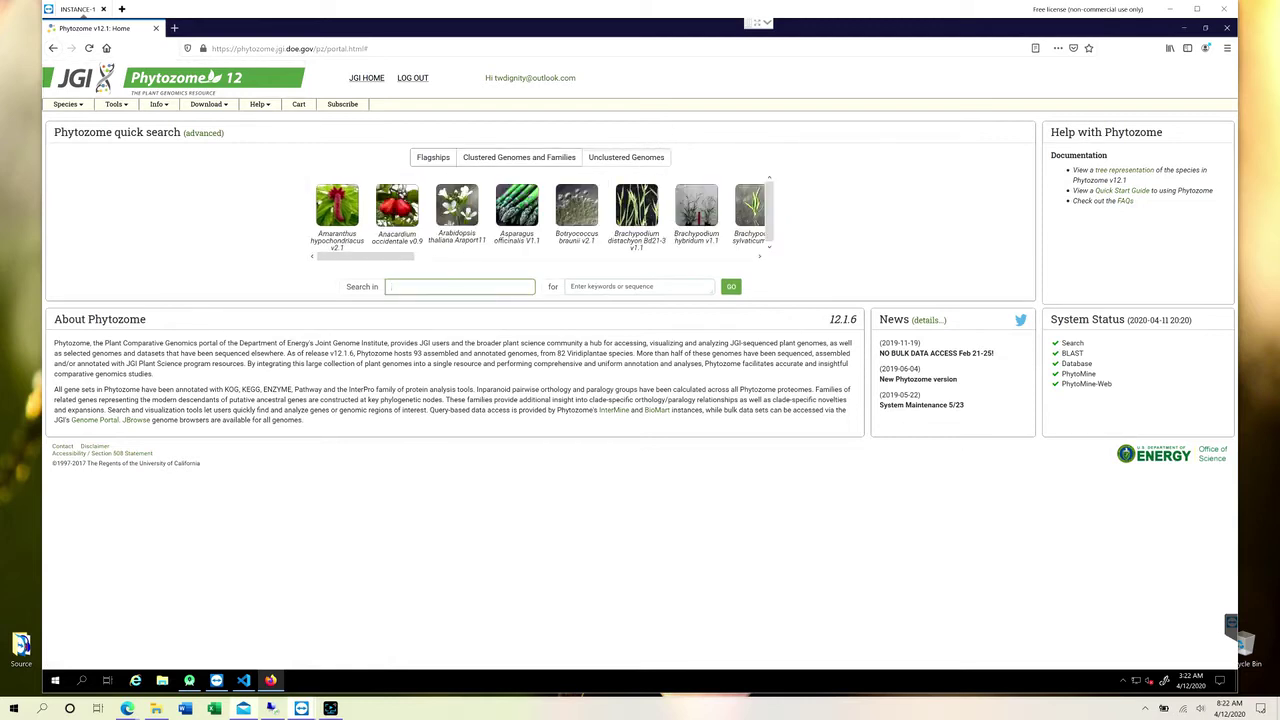
type("co")
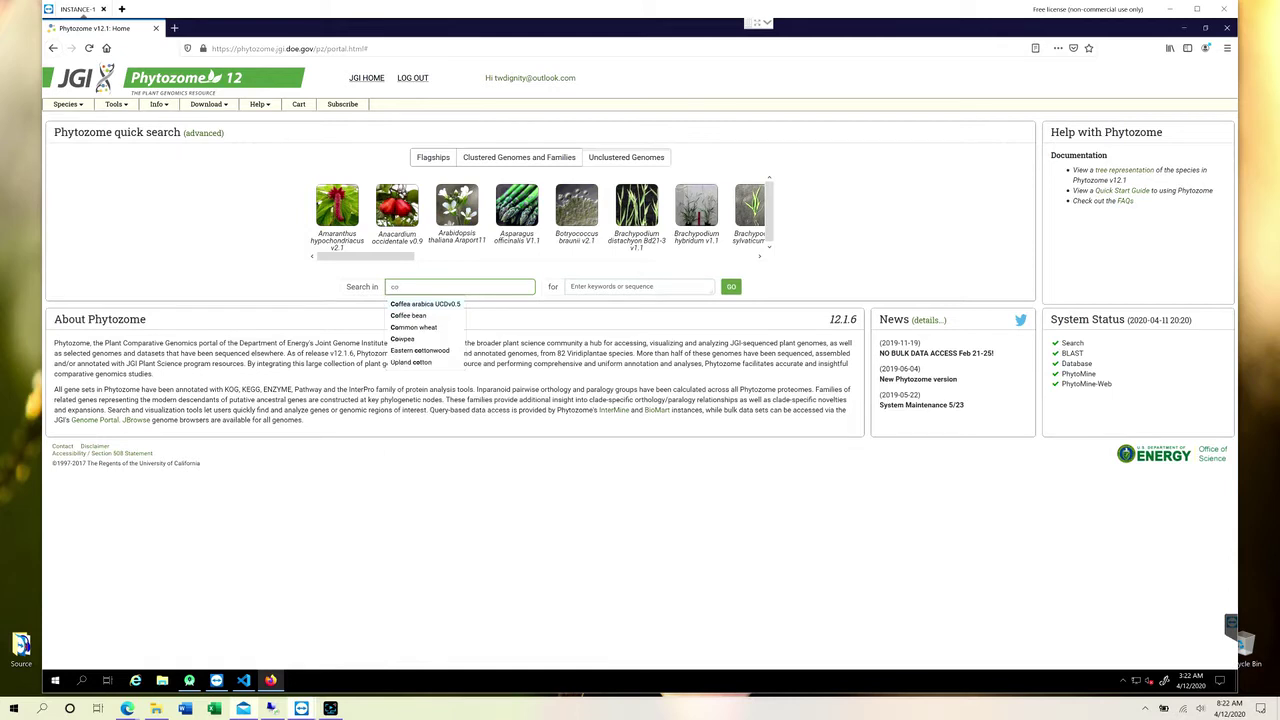
left_click(428, 305)
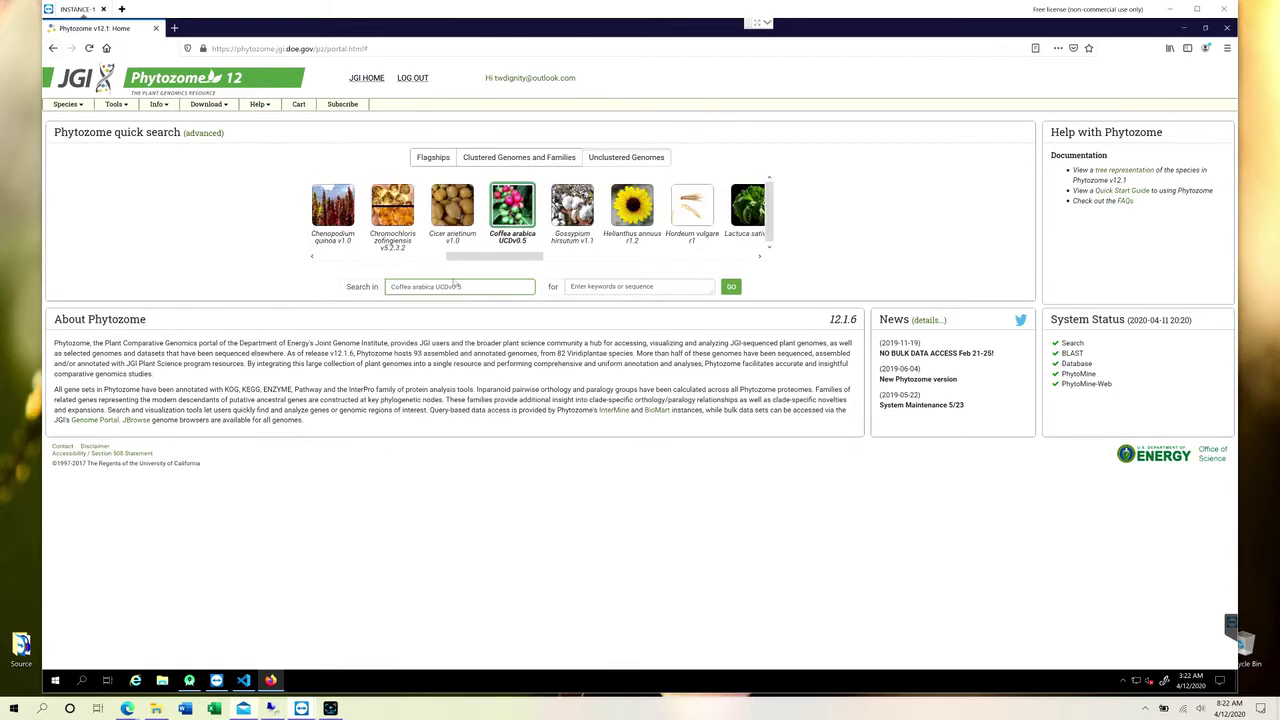
left_click(520, 206)
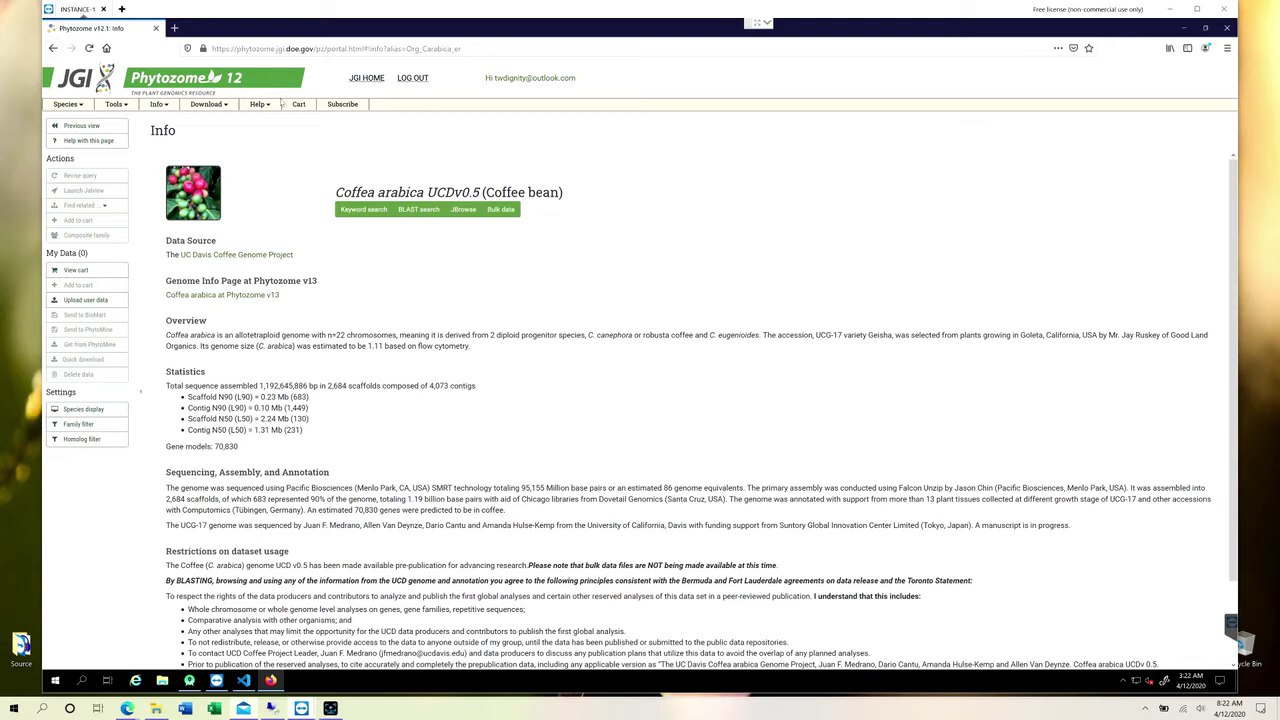
Open the Phytozome (All versions) download tree in a second tab and return to it
left_click(224, 108)
left_click(212, 121)
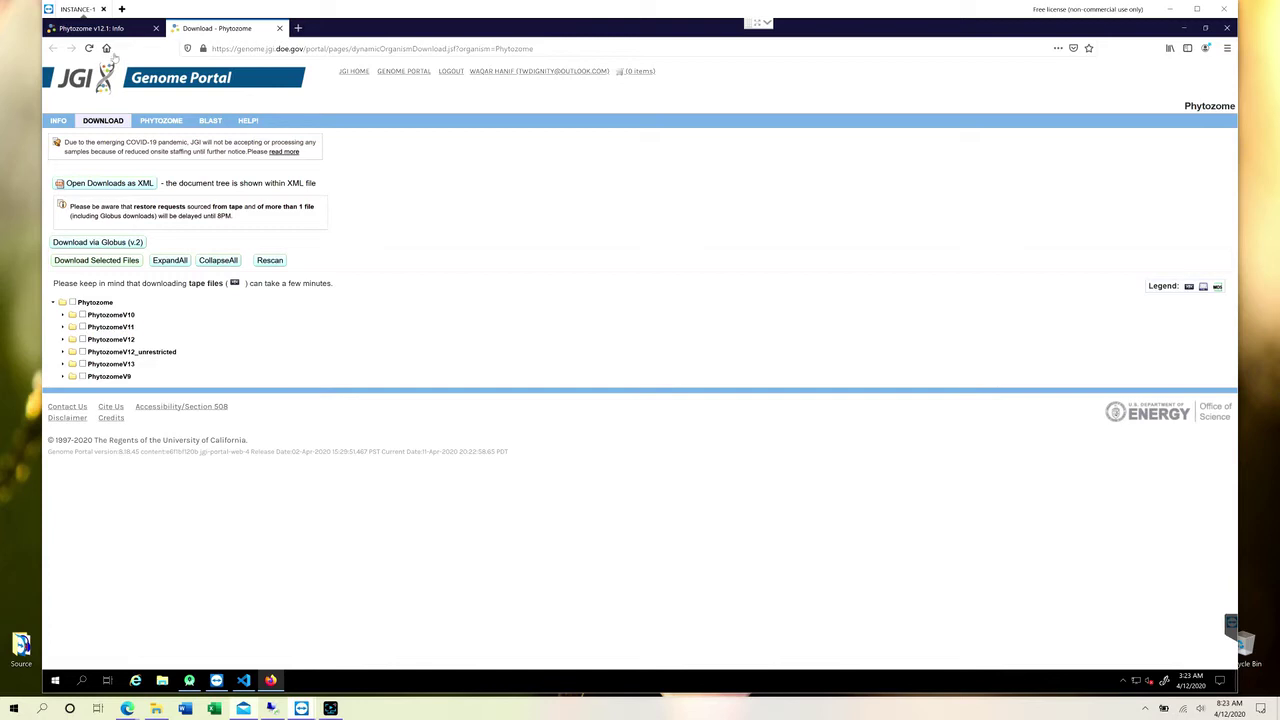
left_click(120, 30)
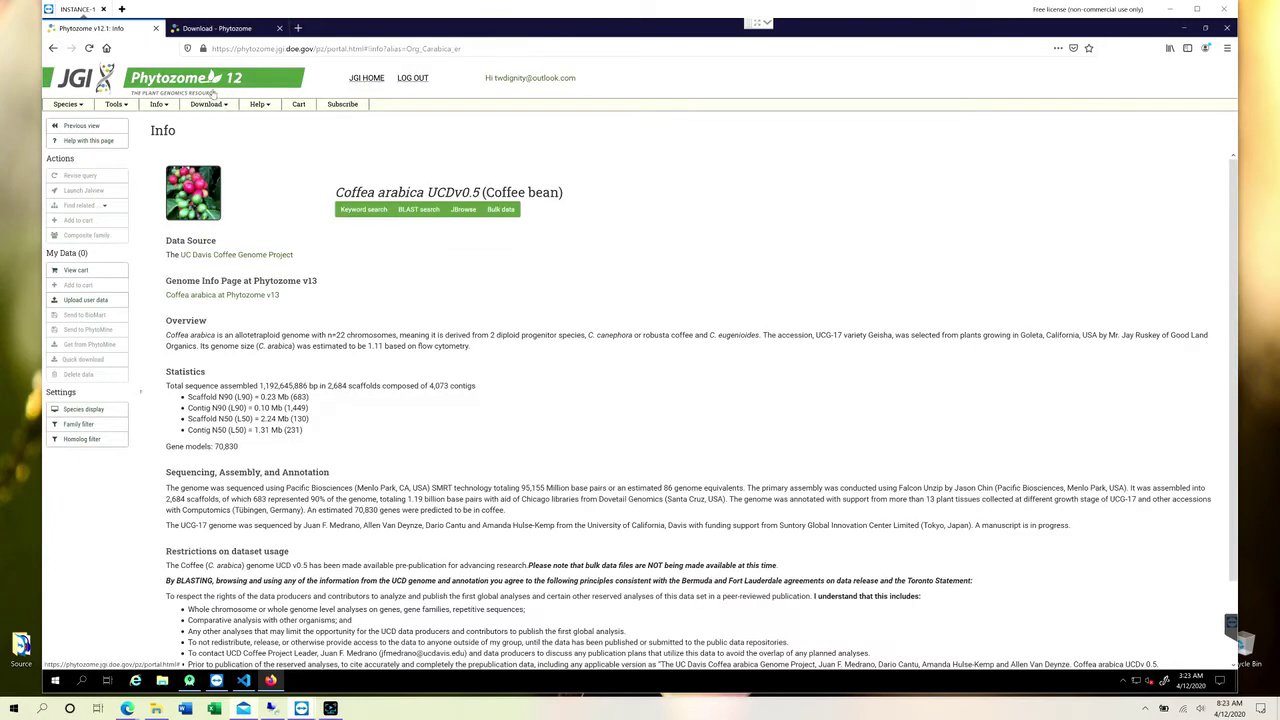
left_click(221, 105)
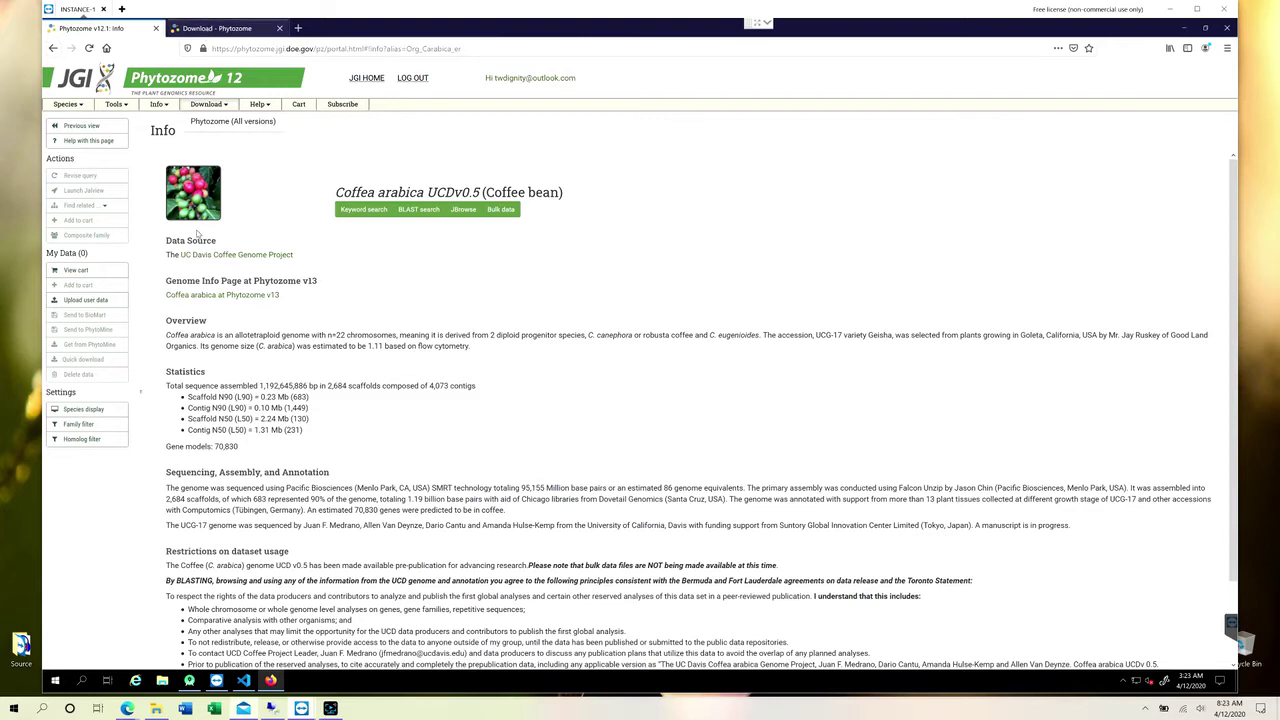
key("ctrl+Tab")
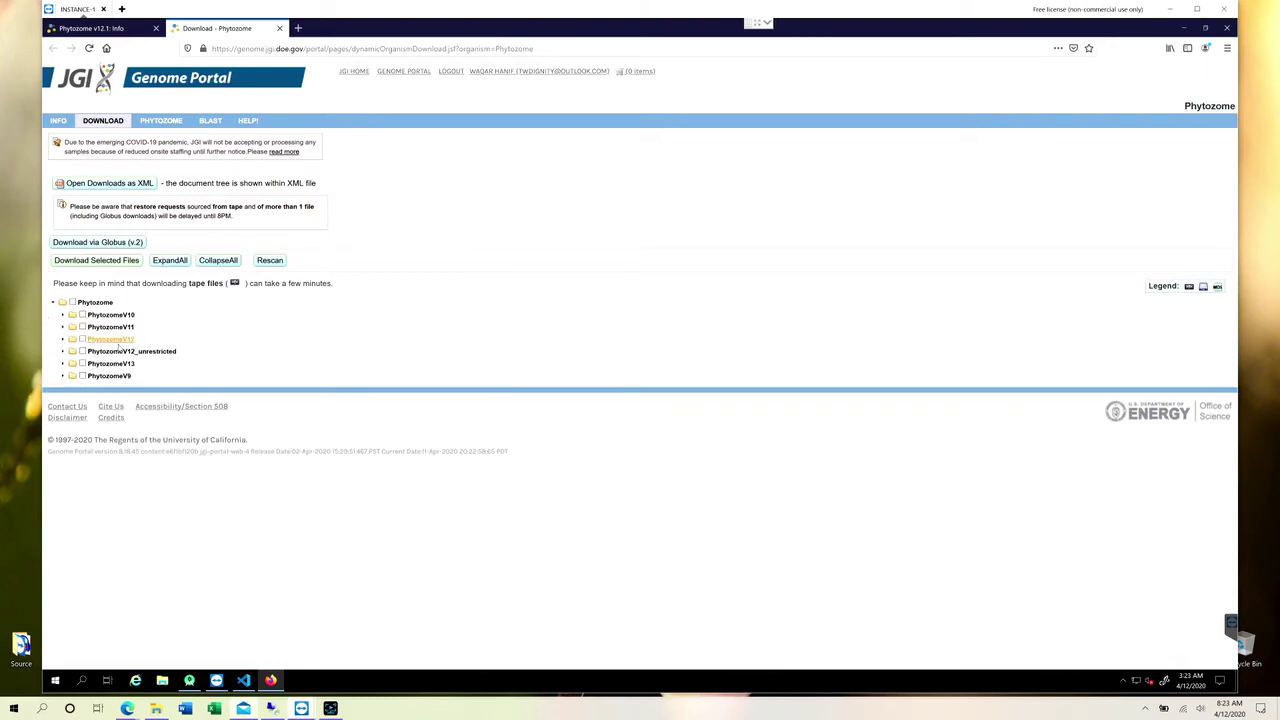
Check and expand PhytozomeV12, then expand its Gmax species folder
left_click(82, 340)
left_click(62, 340)
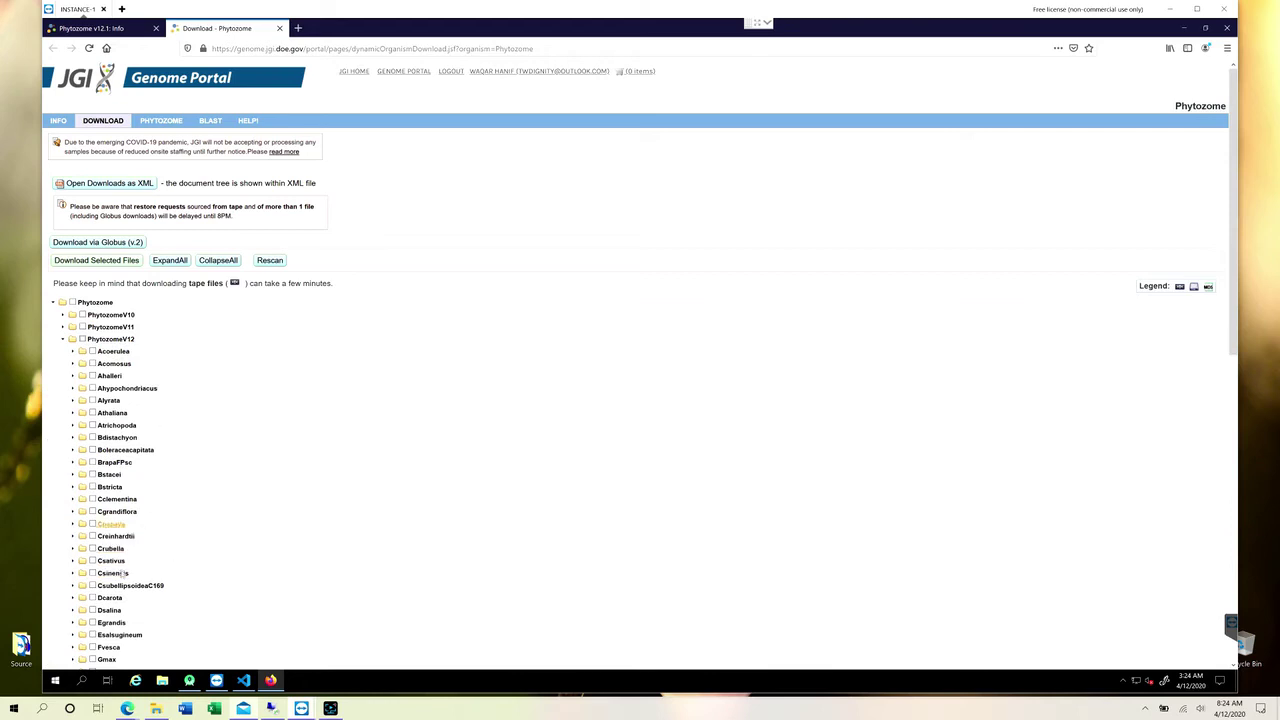
left_click(72, 660)
scroll(146, 566, "down", 3)
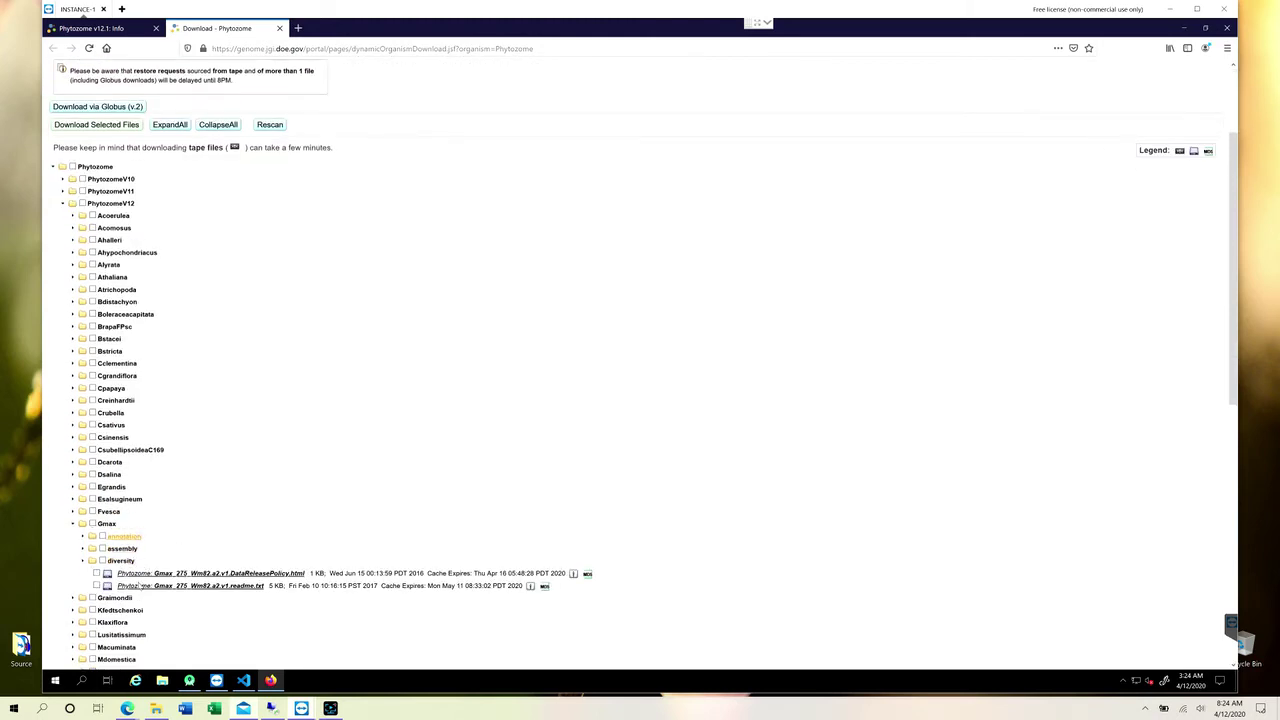
Open the Gmax readme, mark Gmax for download, then close the download tree tab
left_click(237, 587)
key("space")
left_click_drag(1237, 213, 1235, 93)
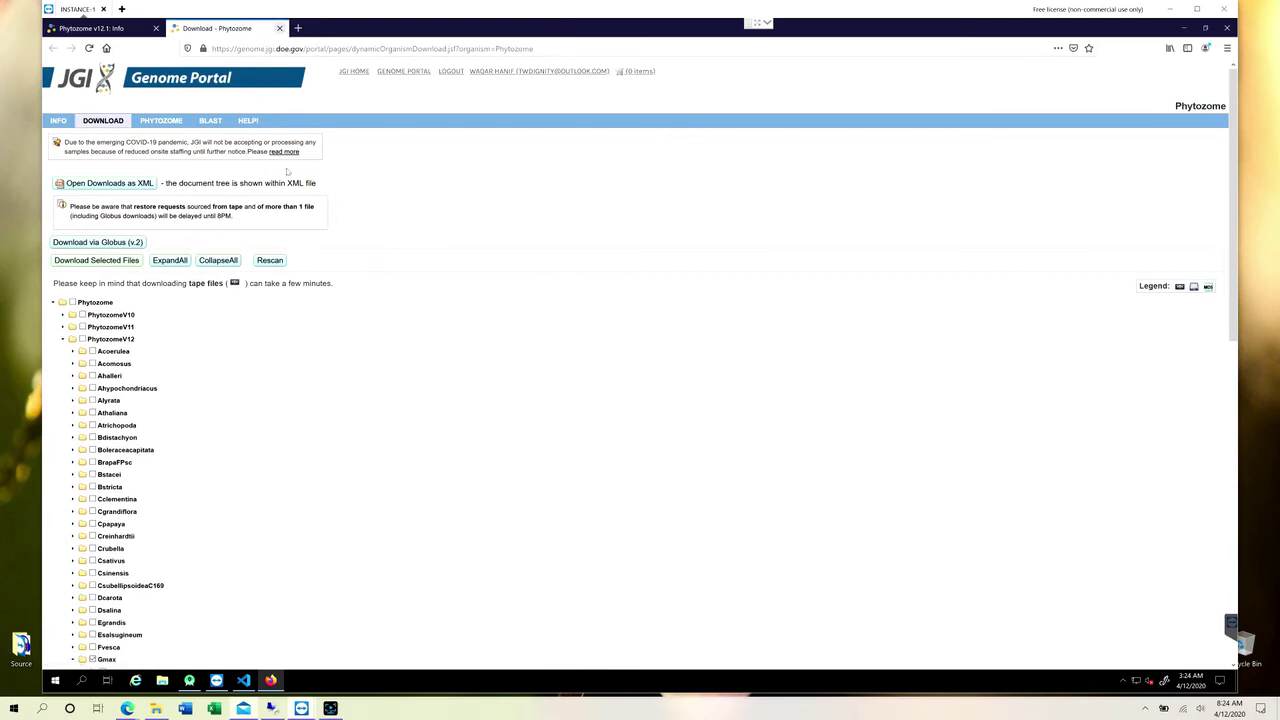
left_click(280, 28)
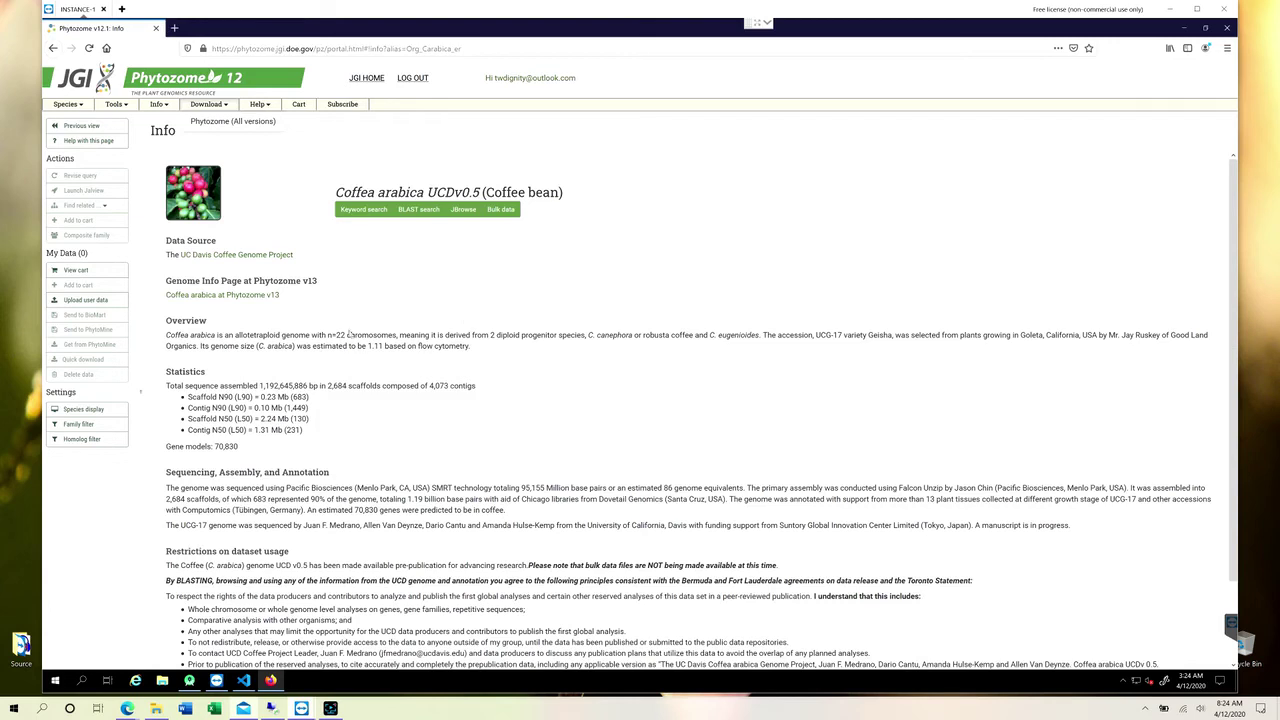
Request the Coffea arabica bulk data, going back once and requesting it again
left_click(501, 209)
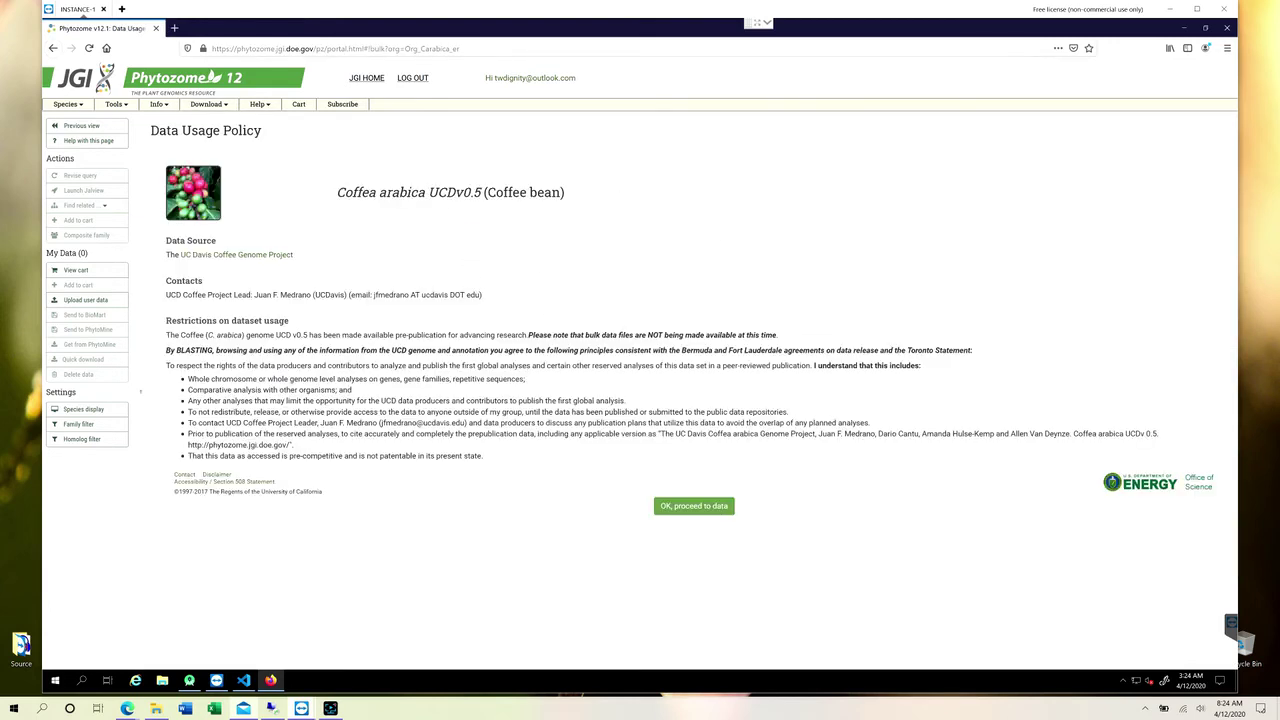
left_click(53, 48)
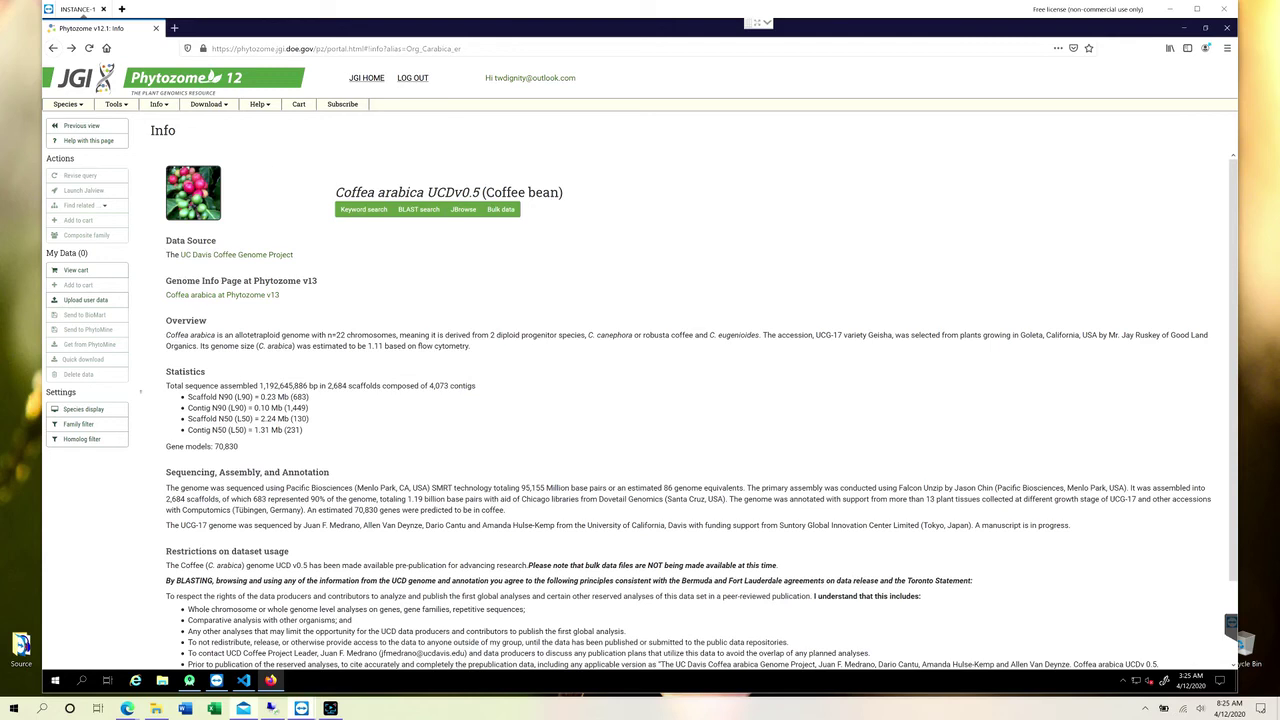
left_click(494, 211)
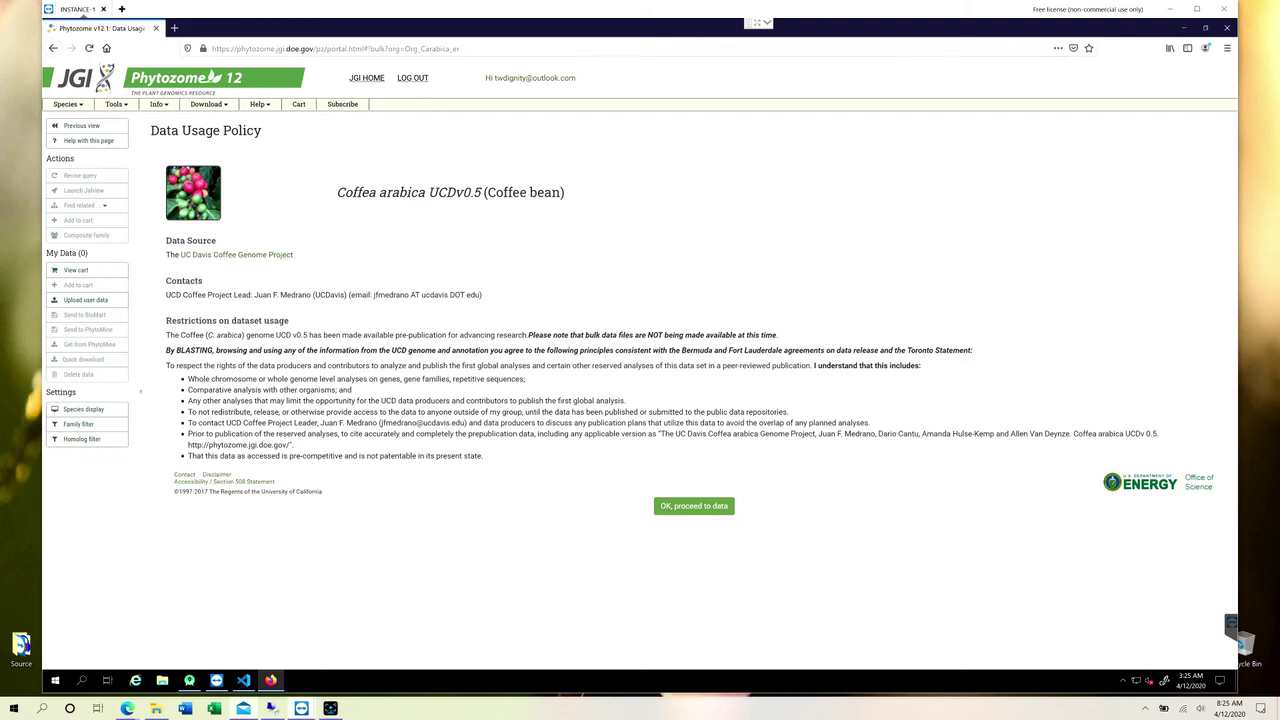
Accept the data usage policy and proceed to the Carabica download data
left_click_drag(578, 80, 497, 80)
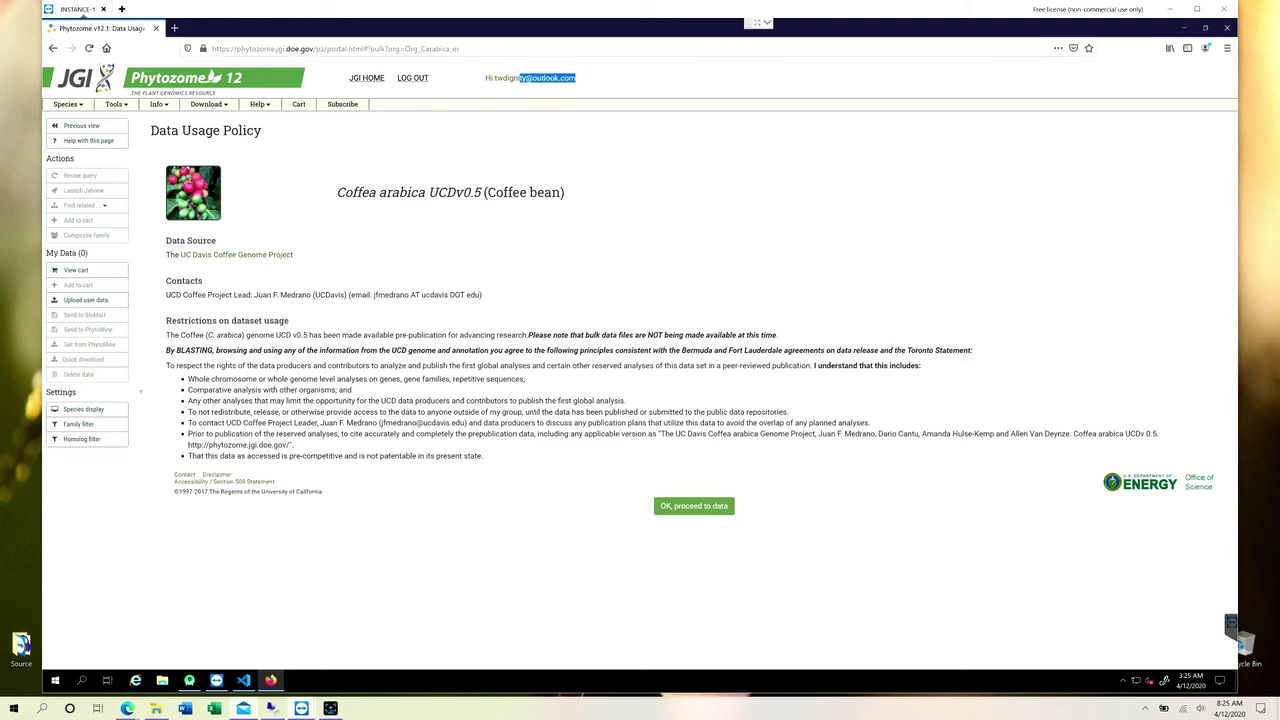
left_click(447, 259)
left_click(694, 506)
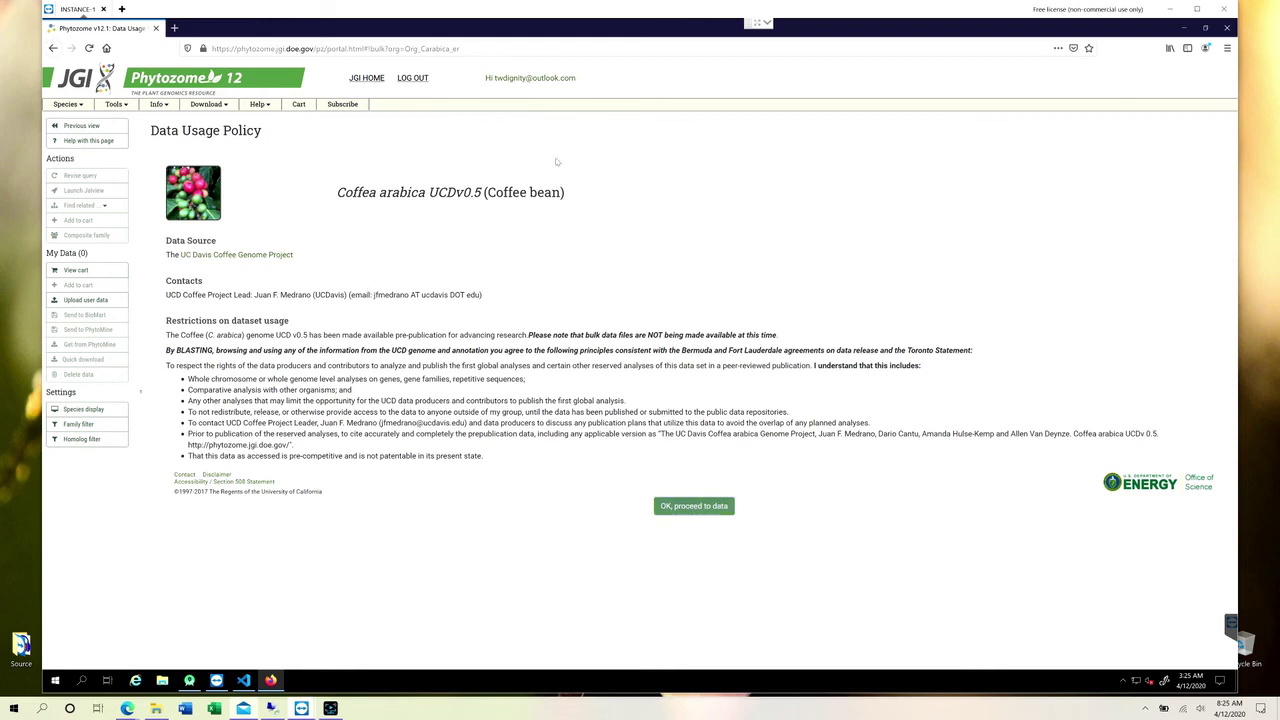
left_click(686, 506)
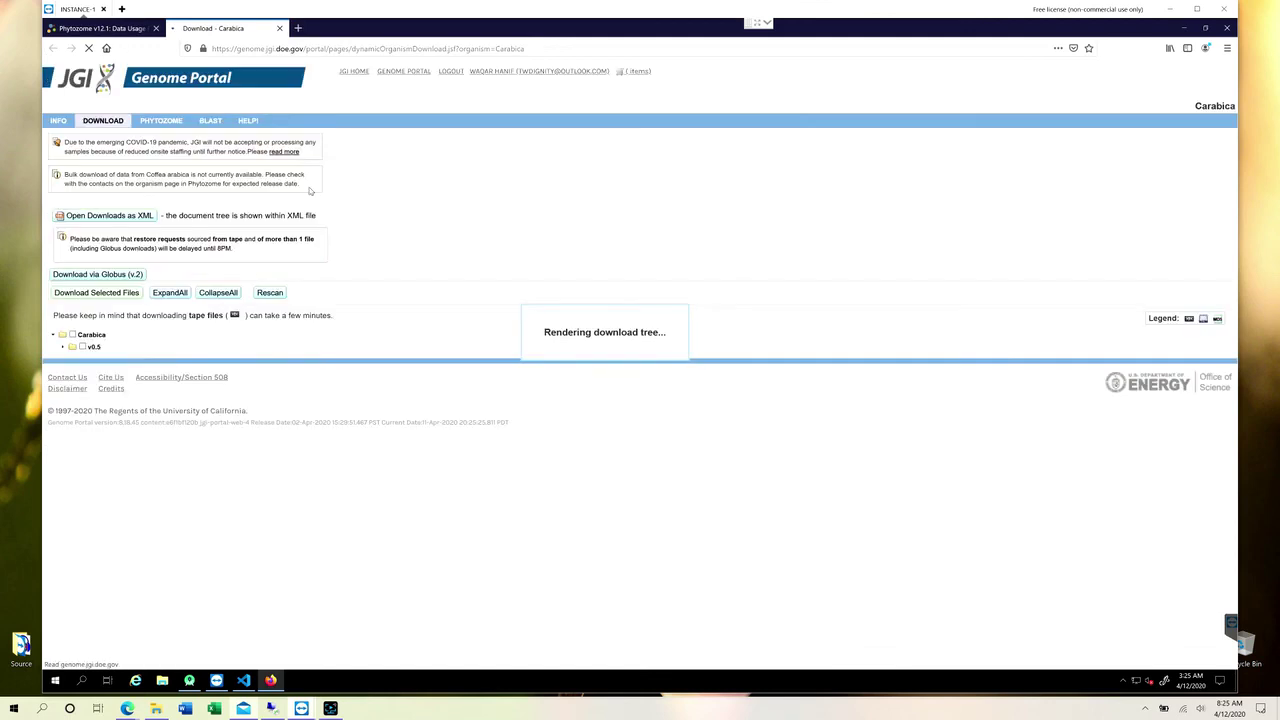
left_click(100, 28)
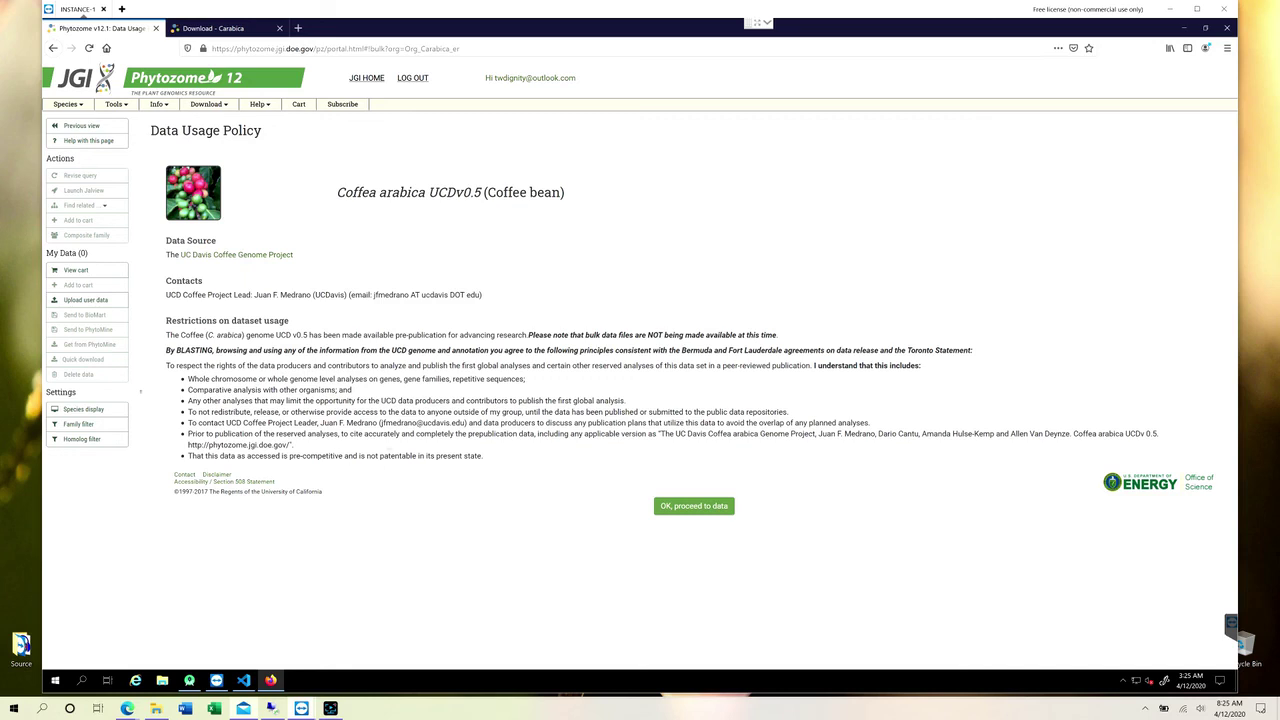
left_click_drag(464, 455, 188, 456)
left_click(383, 237)
left_click(246, 29)
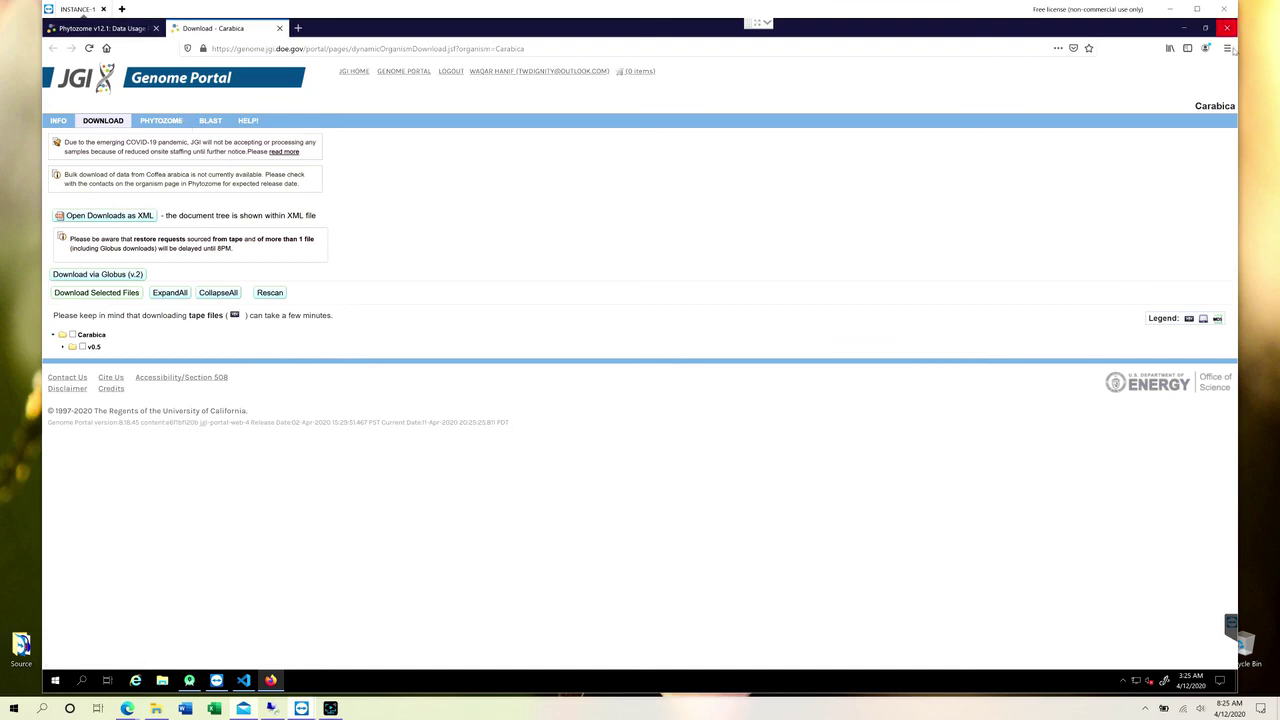
left_click(1230, 48)
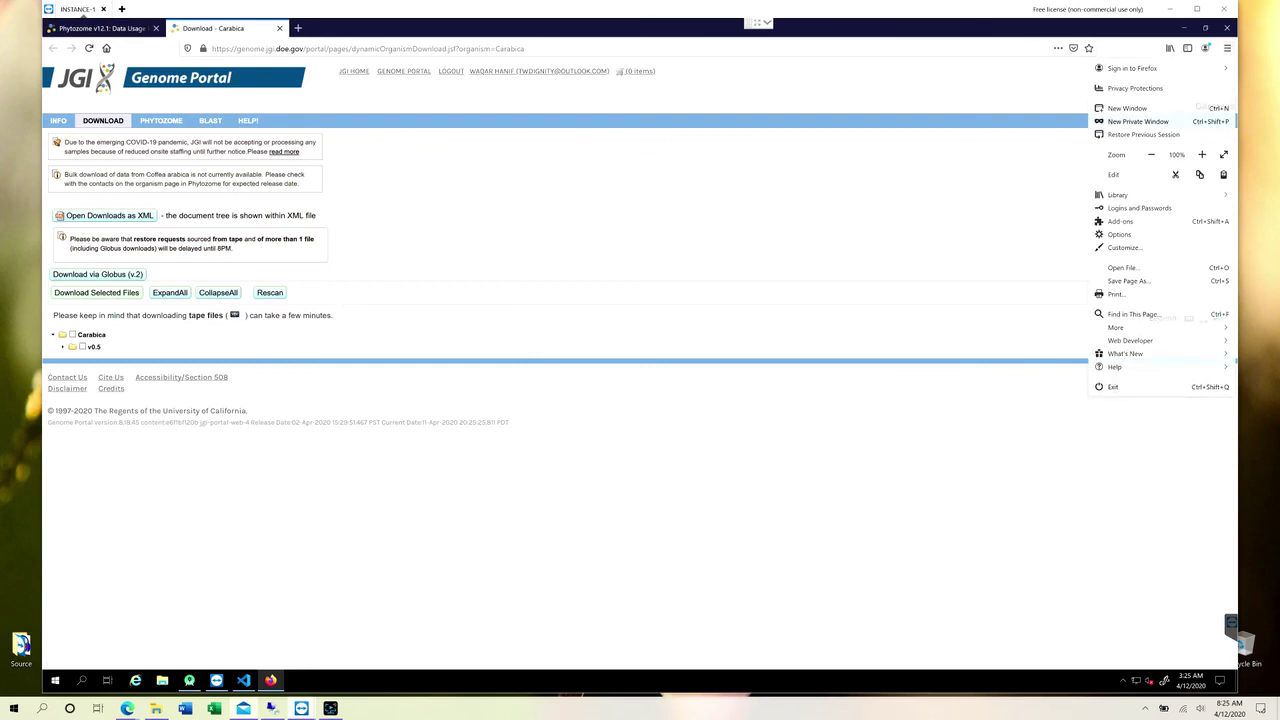
left_click(67, 360)
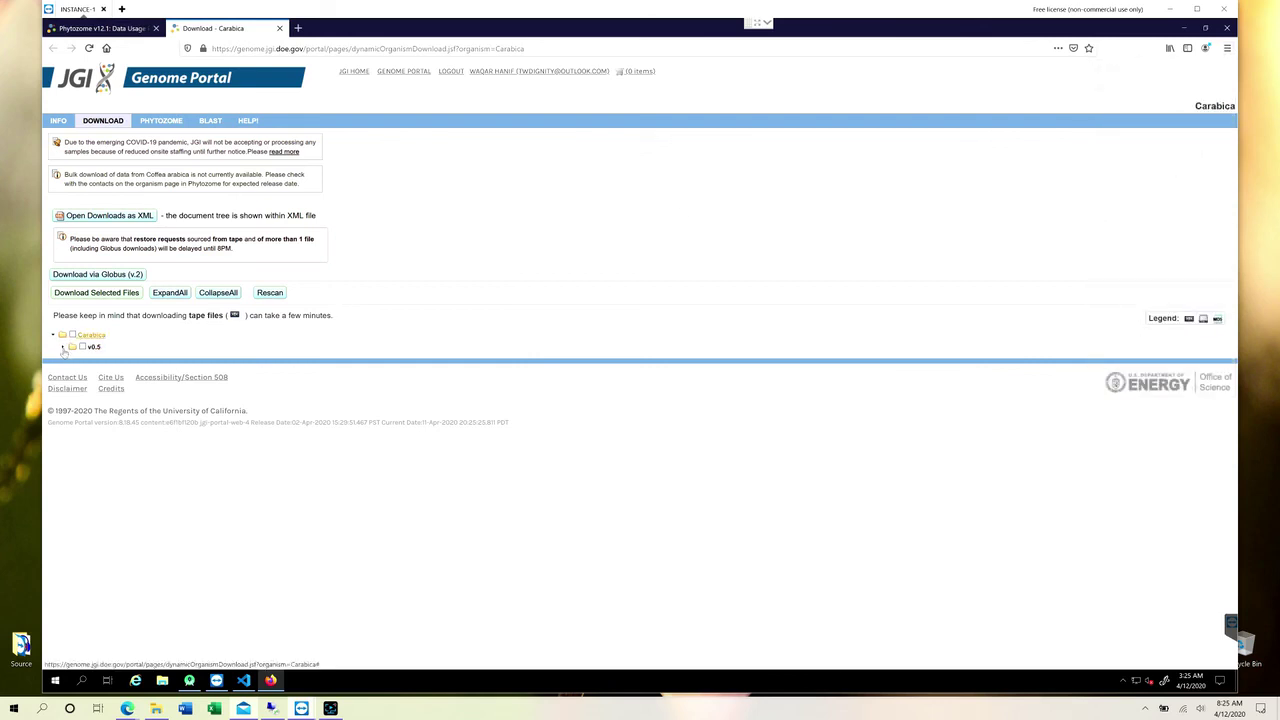